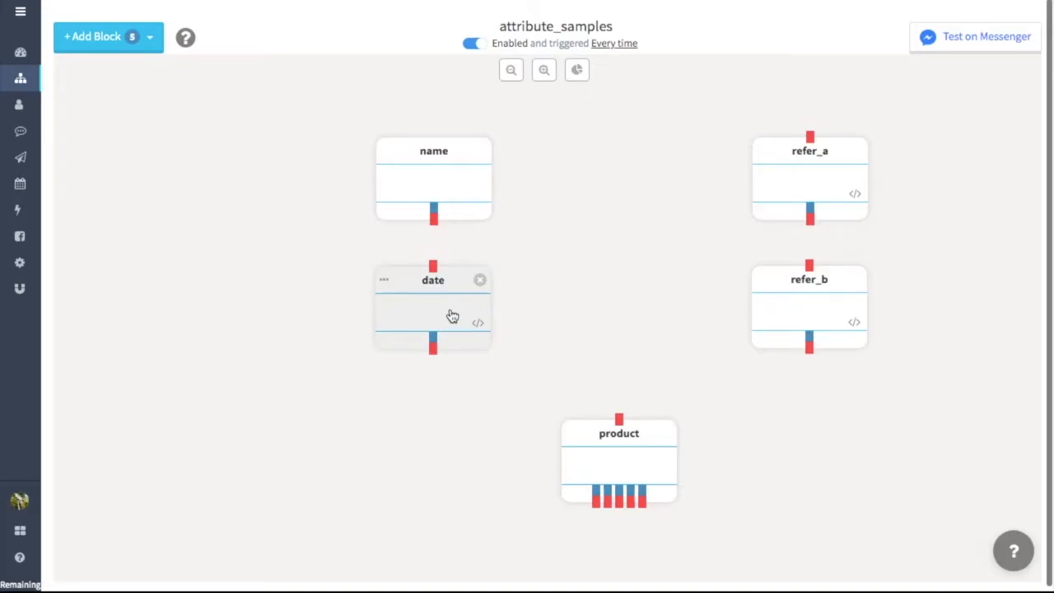
# Inspect the attribute settings of the date block and the refer_a block
pyautogui.click(452, 316)
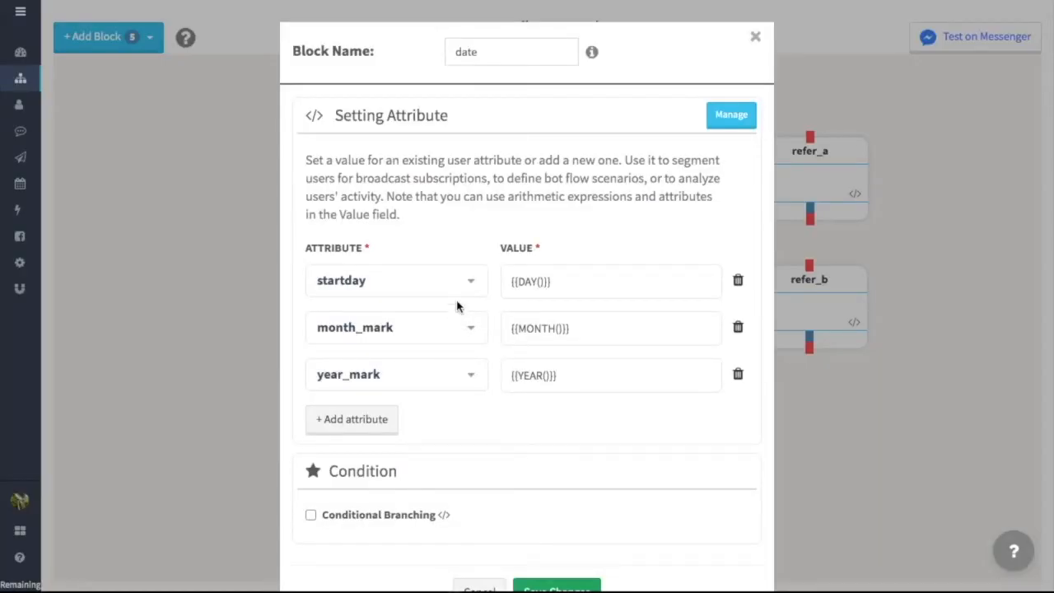
pyautogui.scroll(-1, 507, 275)
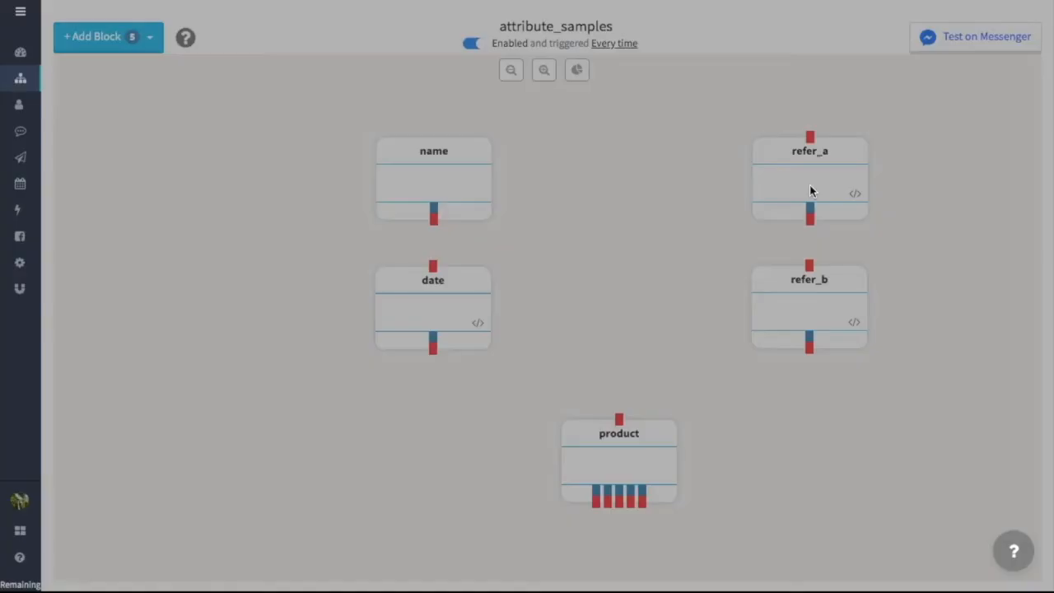
pyautogui.click(810, 190)
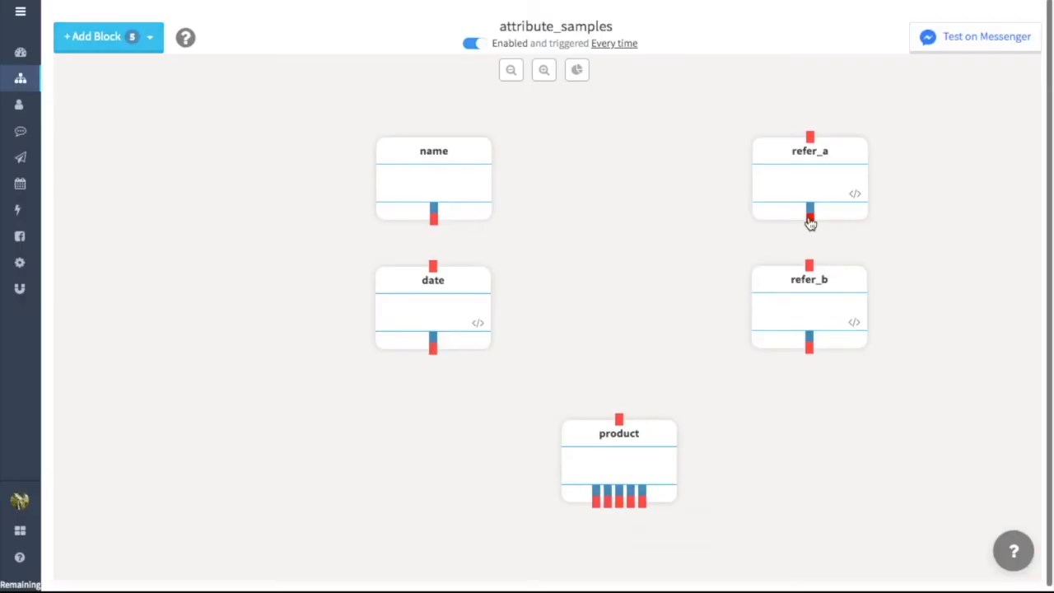
# Connect the refer_a block to the refer_b block and inspect the value of the referrals attribute in refer_b
pyautogui.moveTo(810, 221); pyautogui.dragTo(812, 278)
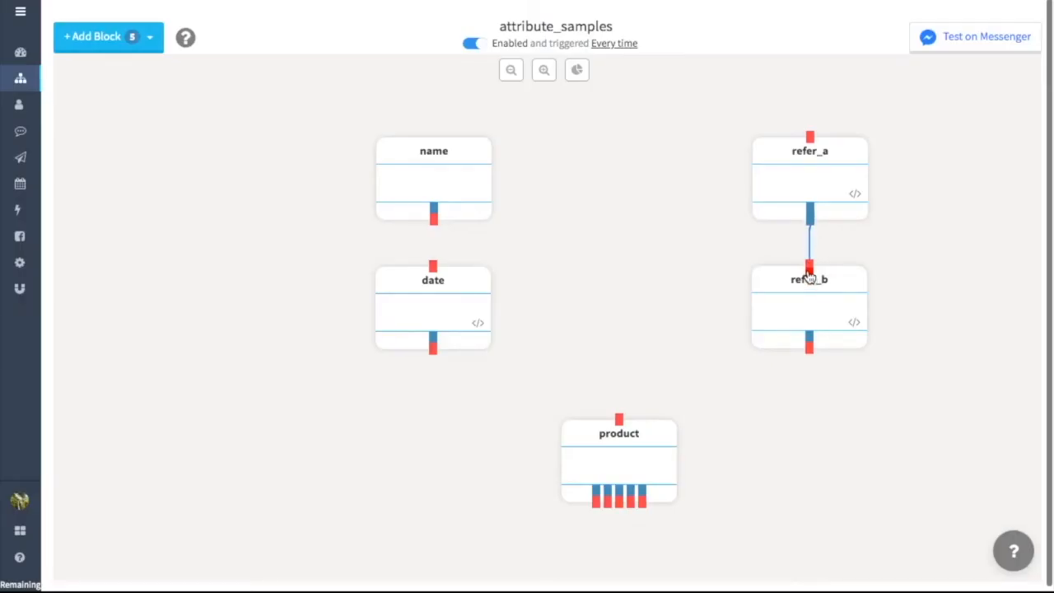
pyautogui.click(807, 302)
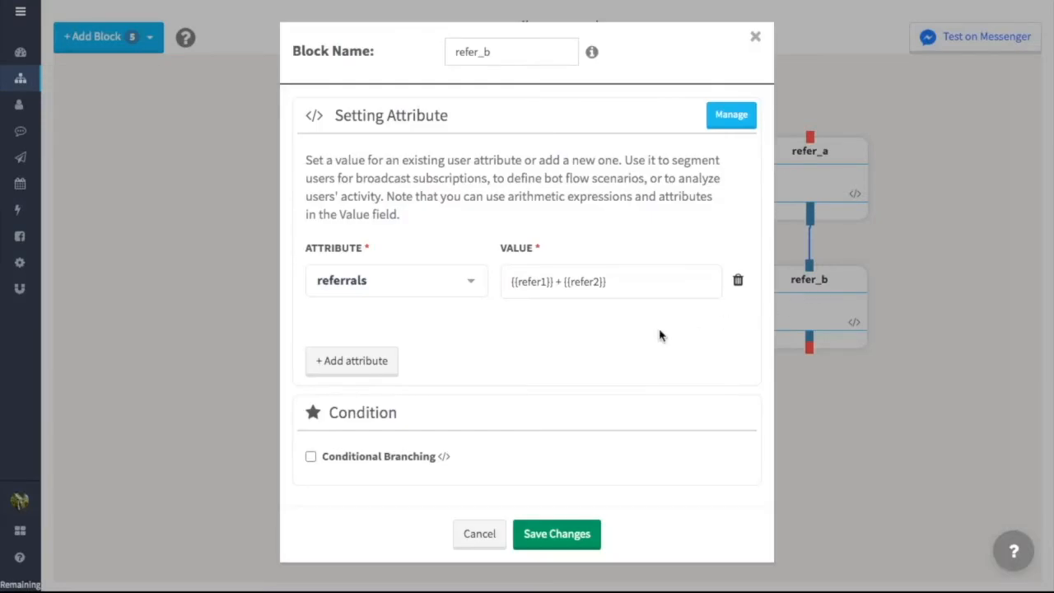
pyautogui.click(557, 282)
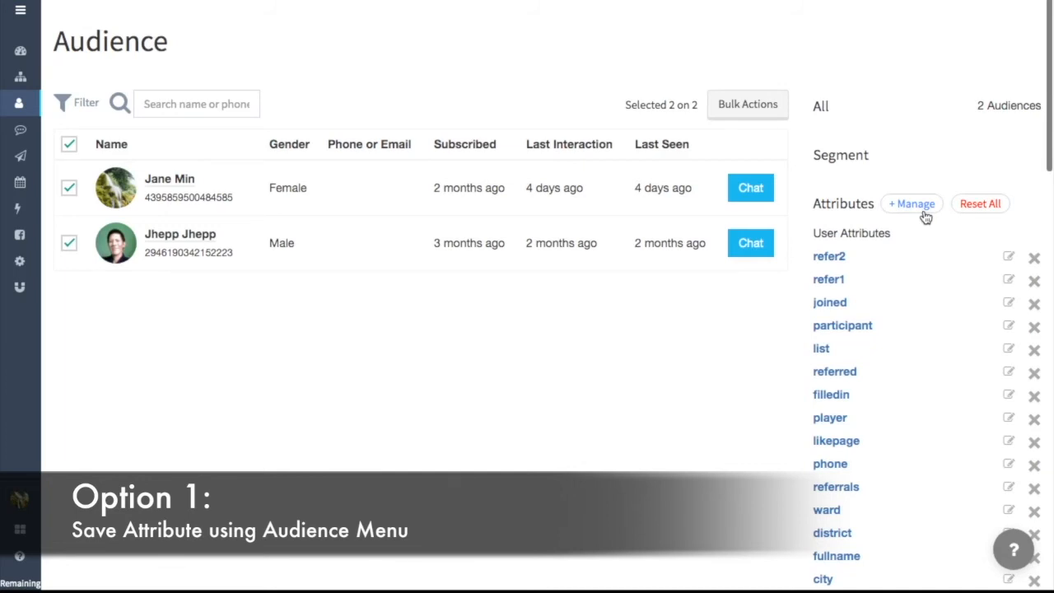
# Create a user field named subscriber with the type Text from the audience attributes and save it
pyautogui.click(917, 206)
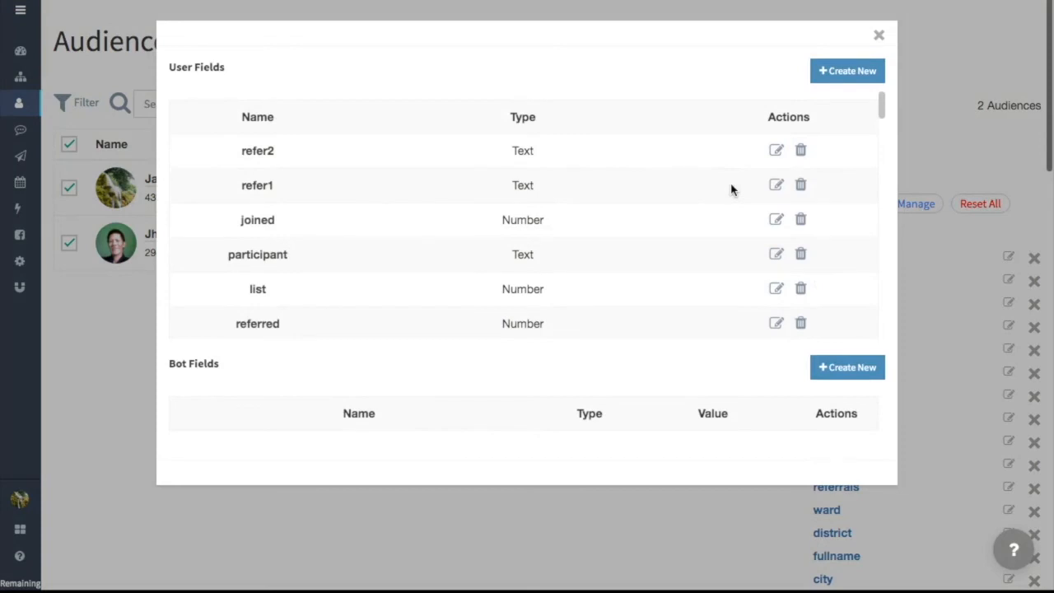
pyautogui.click(858, 73)
pyautogui.click(583, 106)
pyautogui.write('subs')
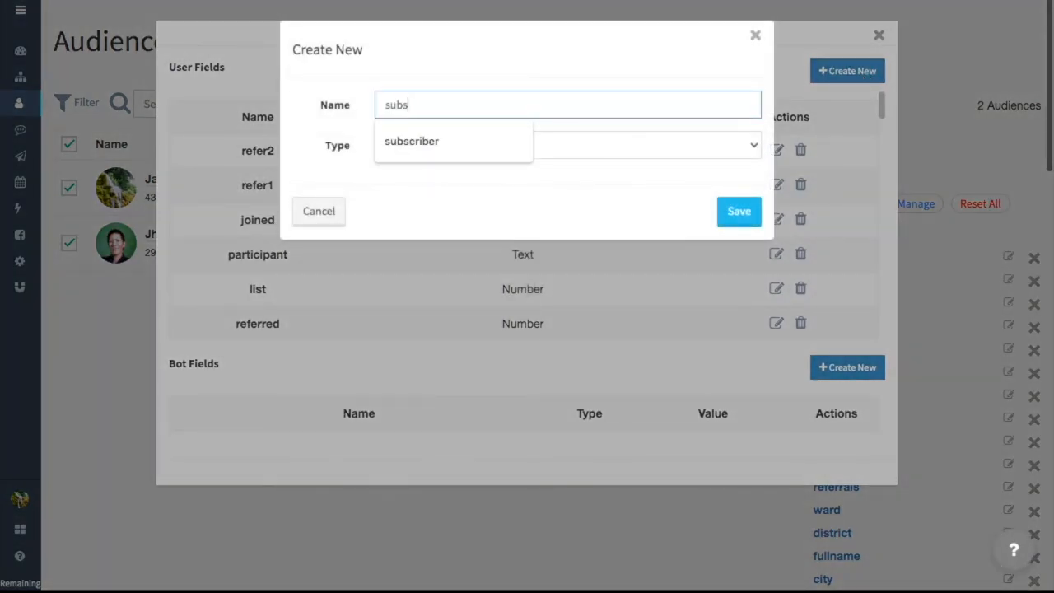
pyautogui.write('criber')
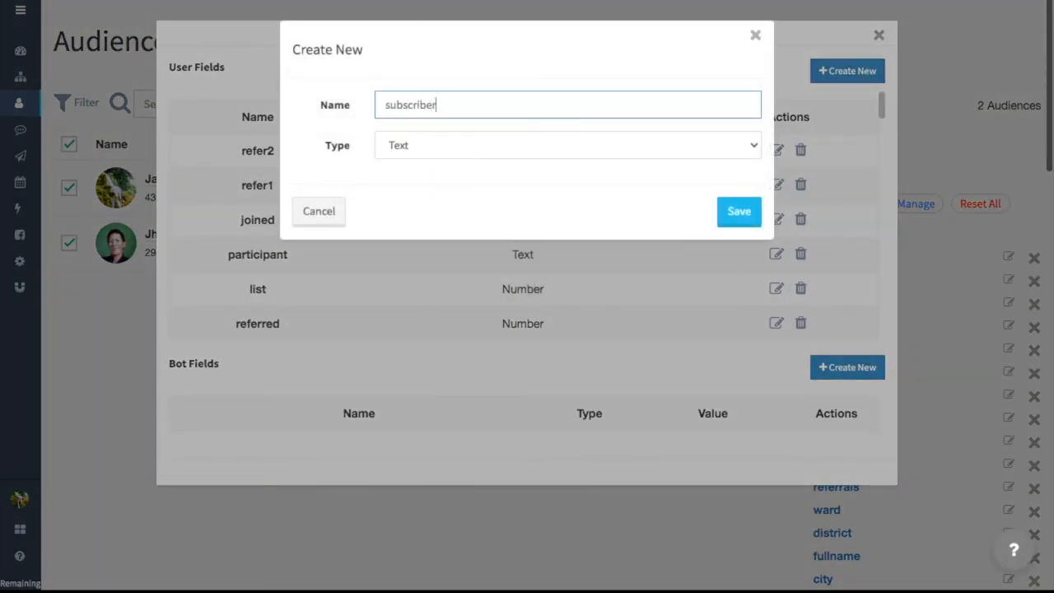
pyautogui.click(574, 154)
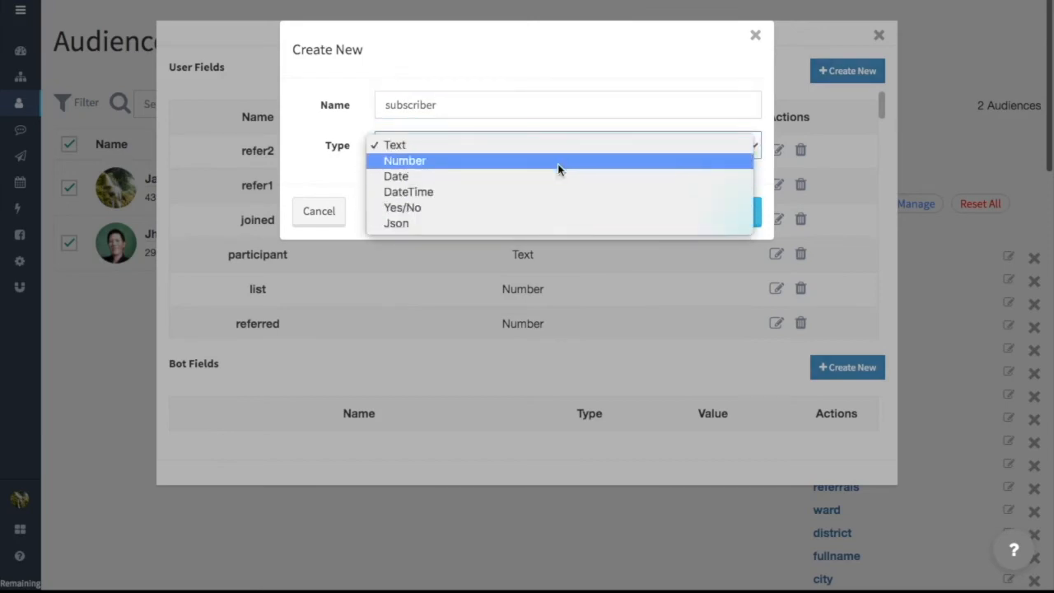
pyautogui.click(575, 143)
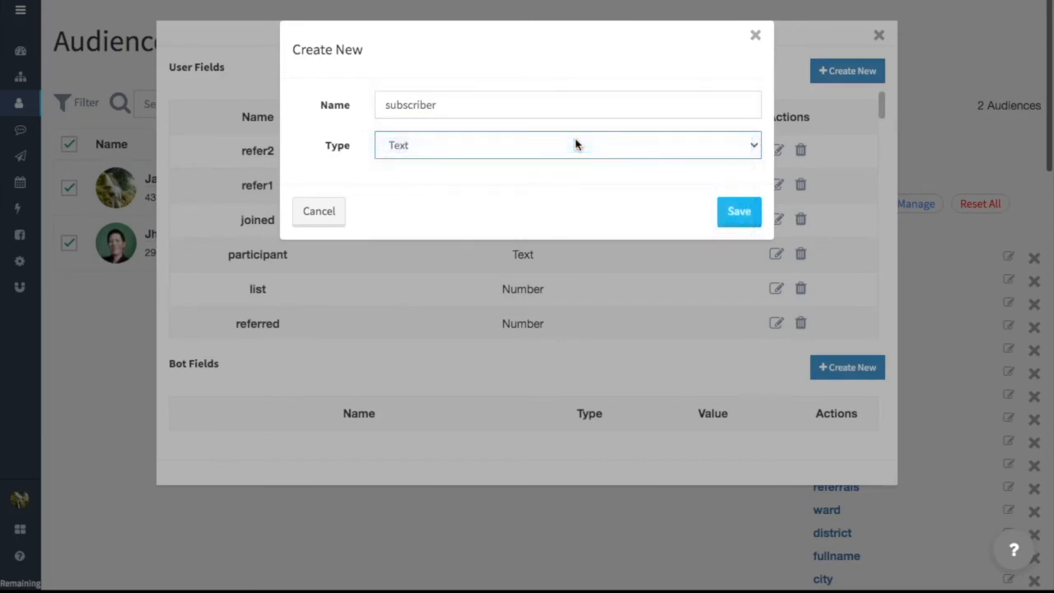
pyautogui.click(742, 213)
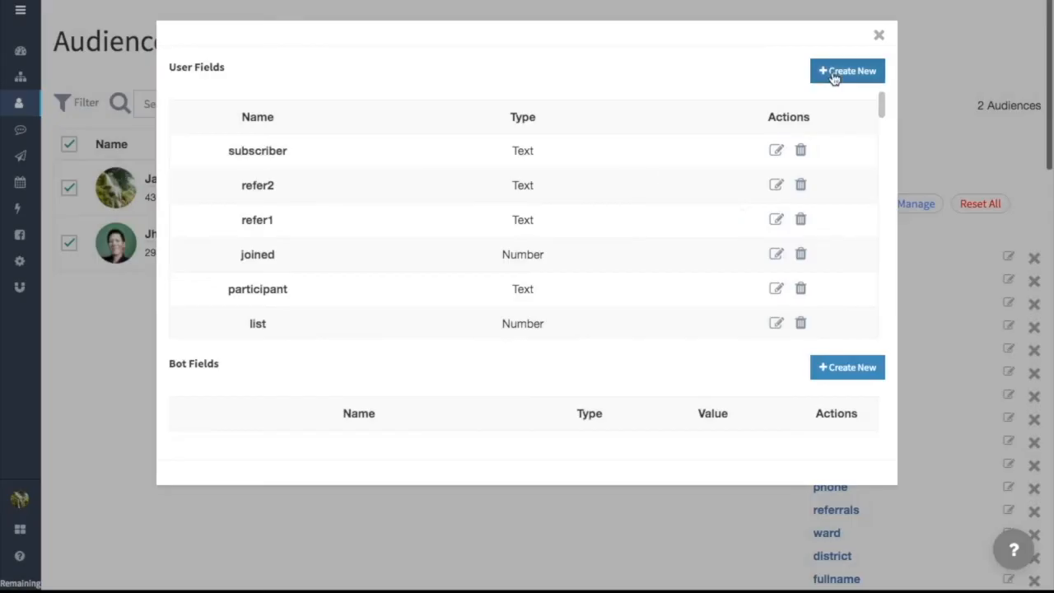
# Create a second user field named promo_code with the type Number and save it
pyautogui.click(847, 71)
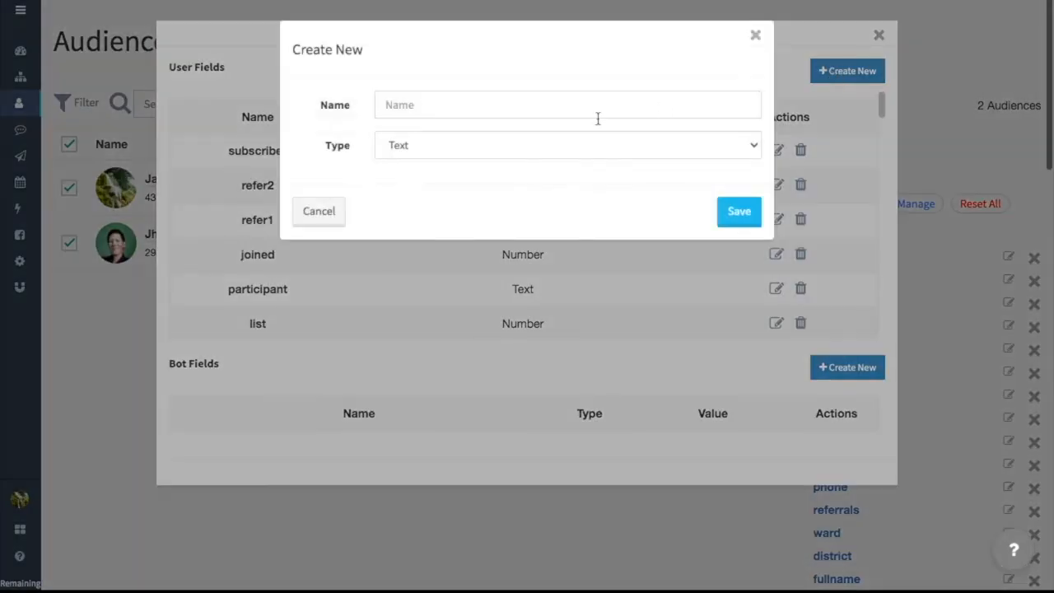
pyautogui.click(504, 107)
pyautogui.write('prom')
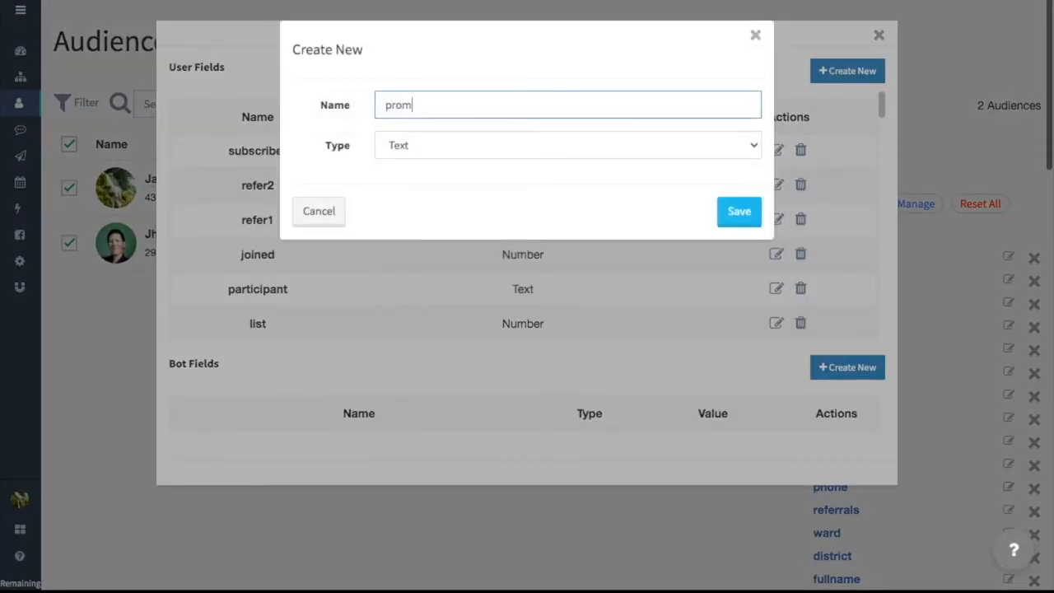
pyautogui.write('o_cod')
pyautogui.click(433, 153)
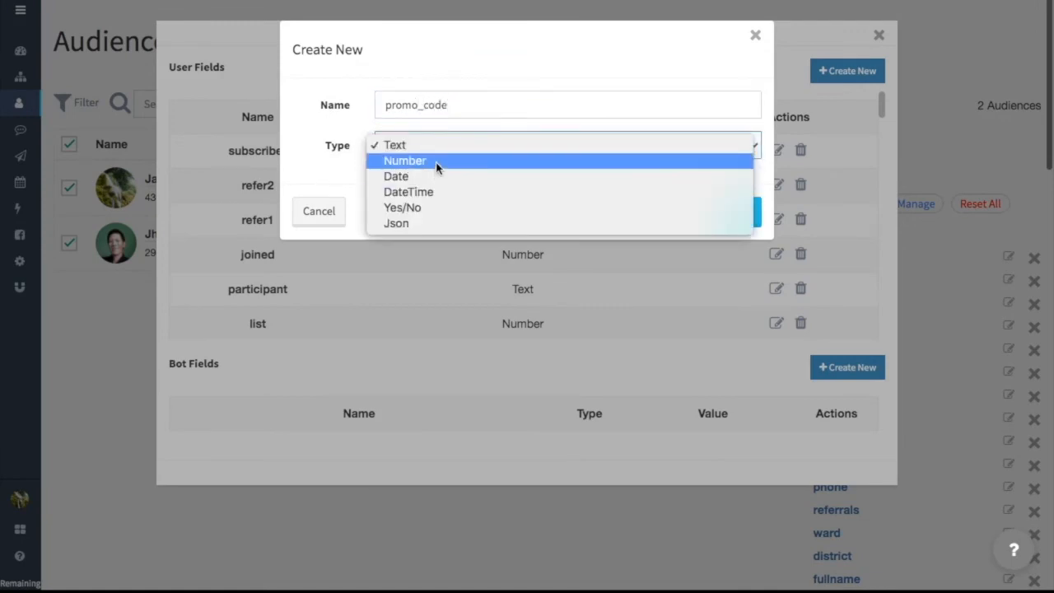
pyautogui.press('Escape')
pyautogui.click(436, 168)
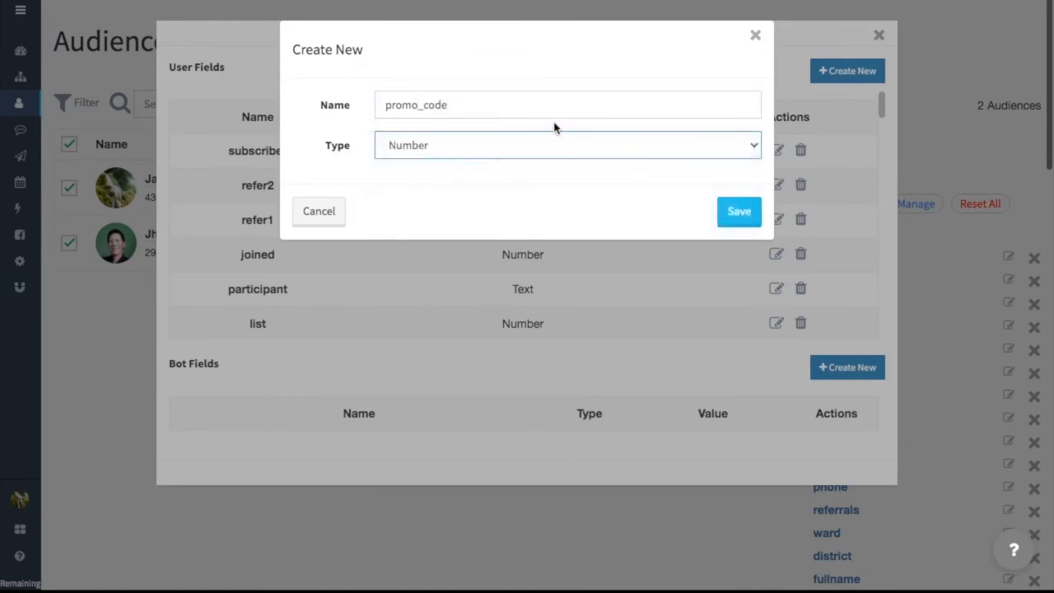
pyautogui.click(744, 216)
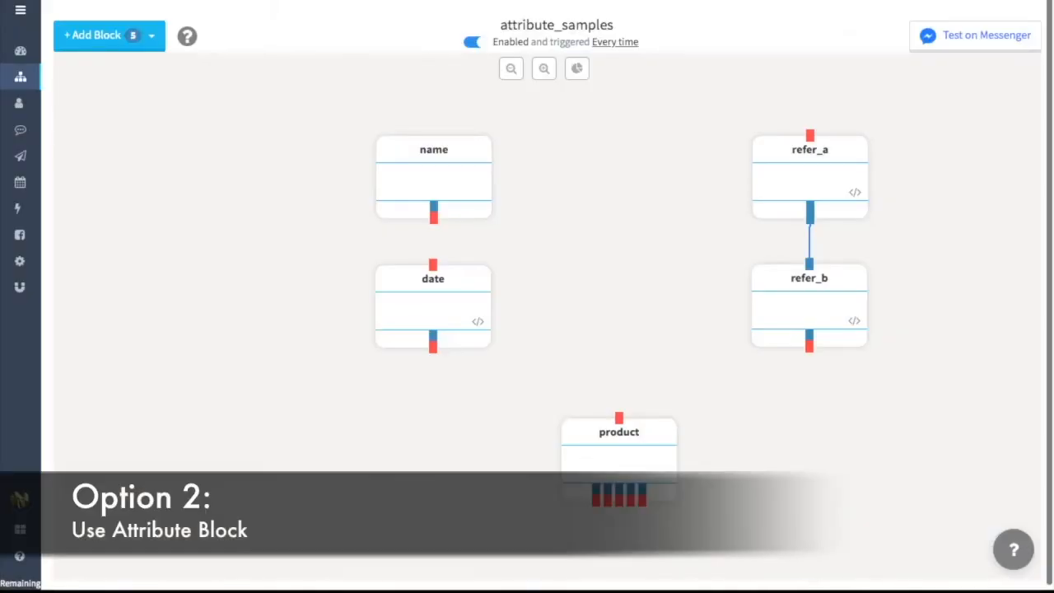
# Add an Attributes block to the attribute_samples flow and enter sample as its block name
pyautogui.click(113, 35)
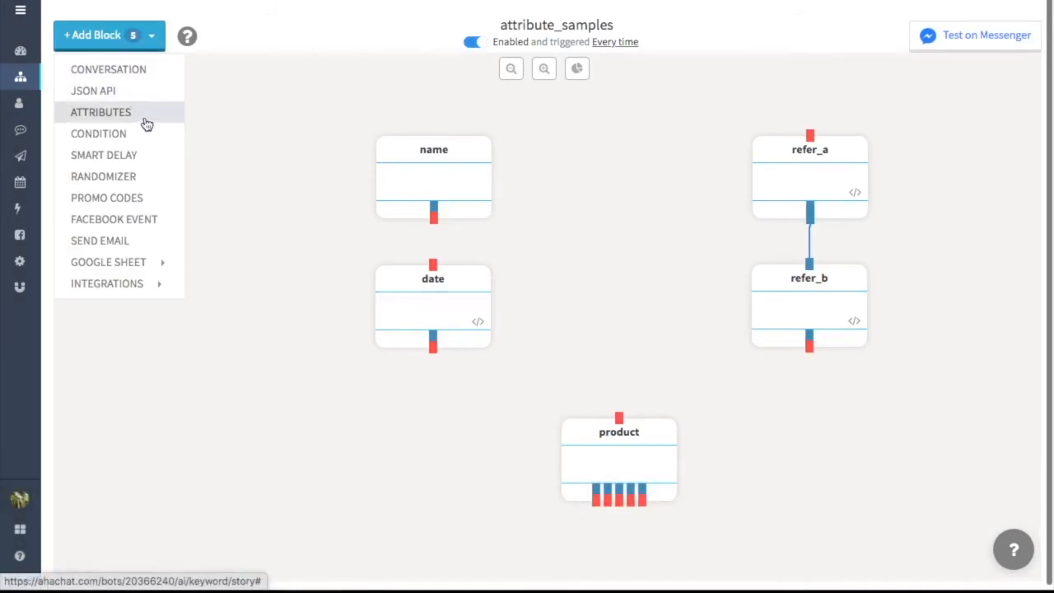
pyautogui.click(145, 123)
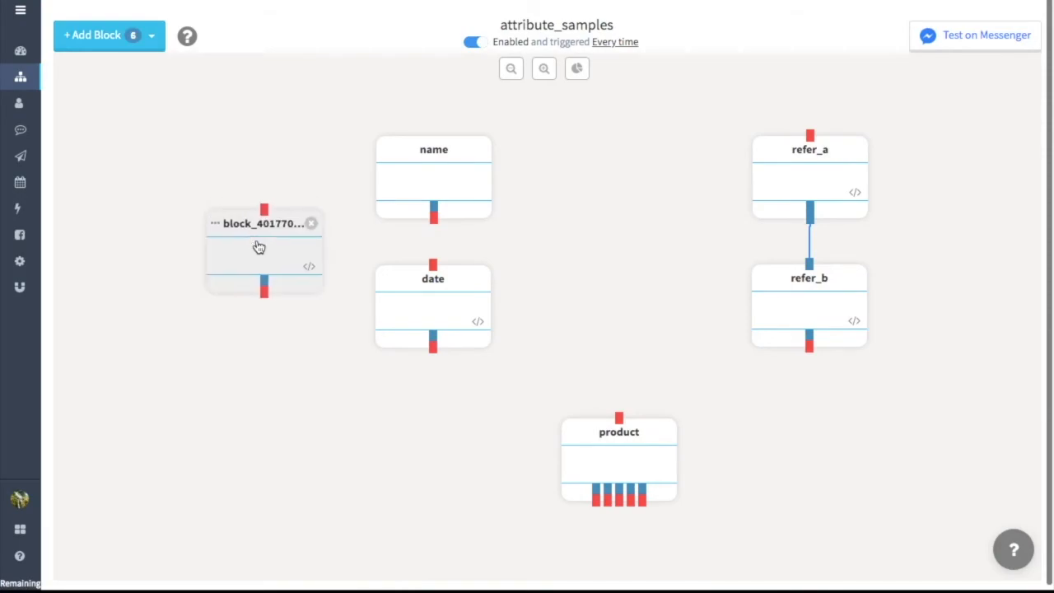
pyautogui.click(256, 244)
pyautogui.write('sampe')
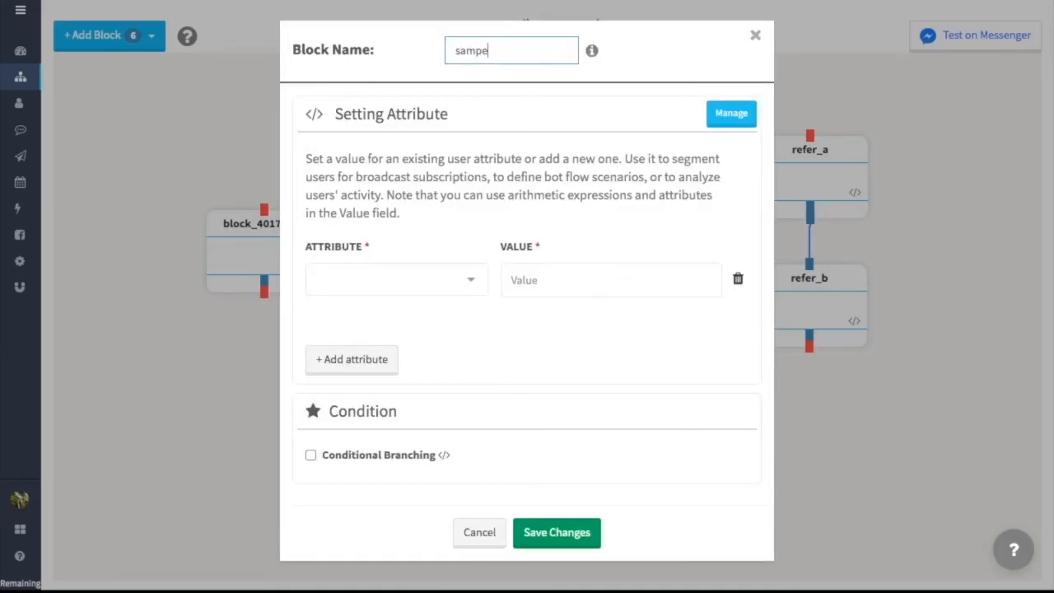
pyautogui.write('e')
# Set the phone attribute to {{number}} in the sample block and save the changes
pyautogui.click(393, 279)
pyautogui.scroll(-2, 403, 408)
pyautogui.scroll(-1, 403, 409)
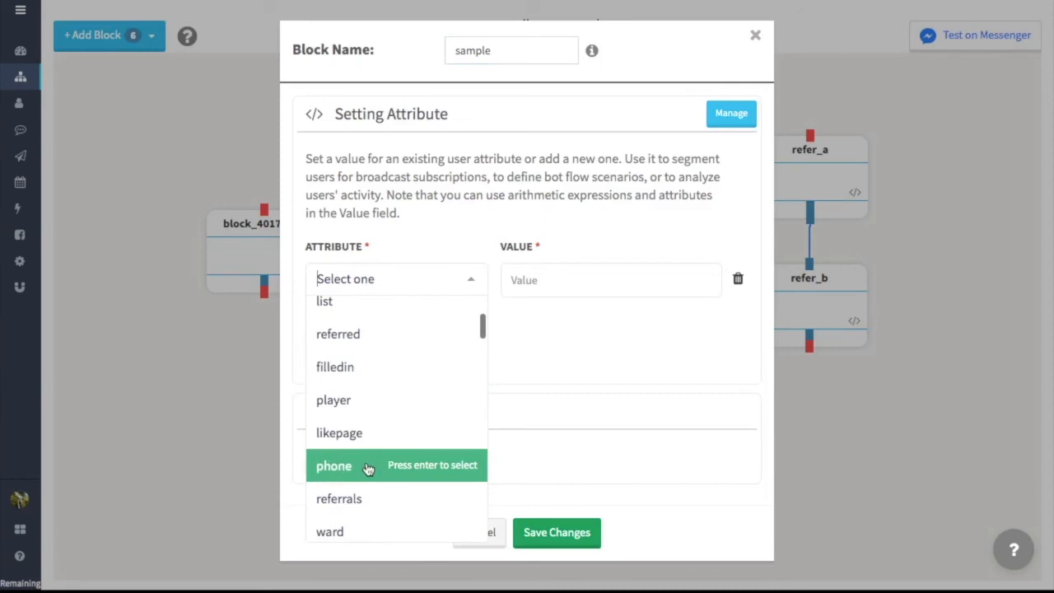
pyautogui.click(368, 468)
pyautogui.click(557, 277)
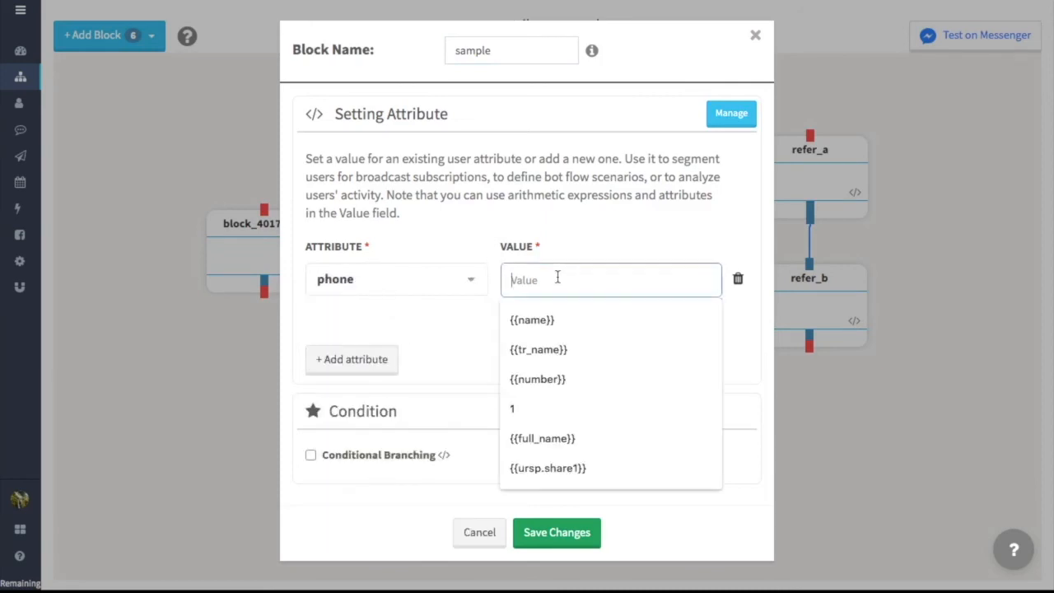
pyautogui.click(537, 379)
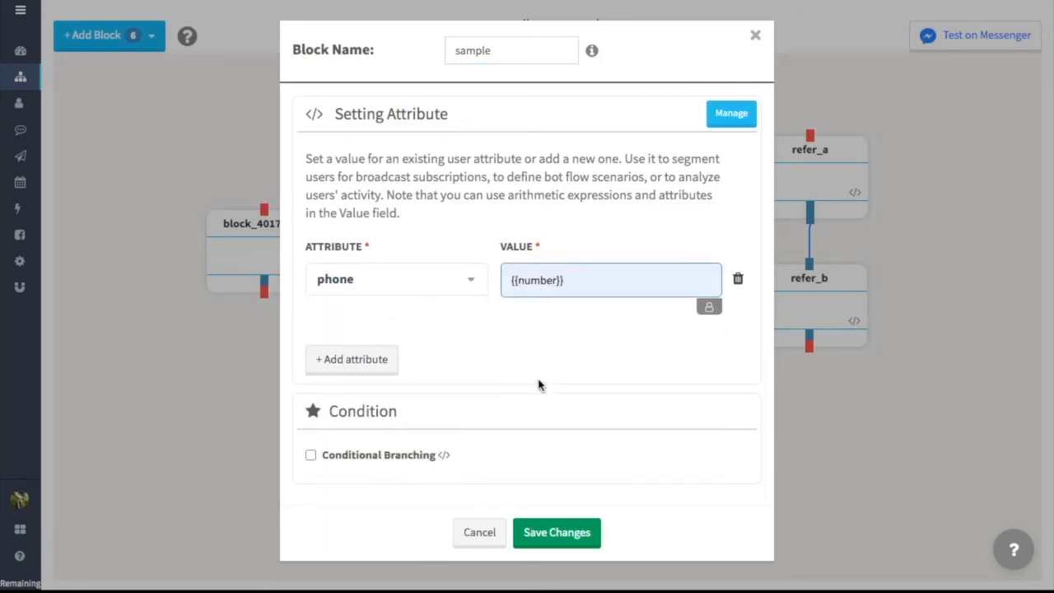
pyautogui.click(648, 333)
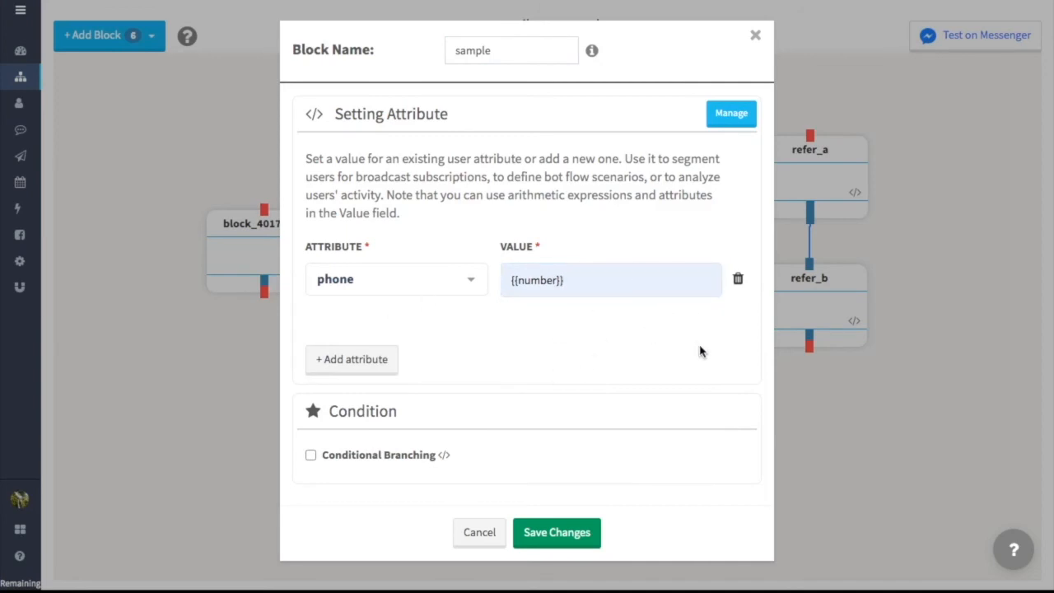
pyautogui.click(574, 529)
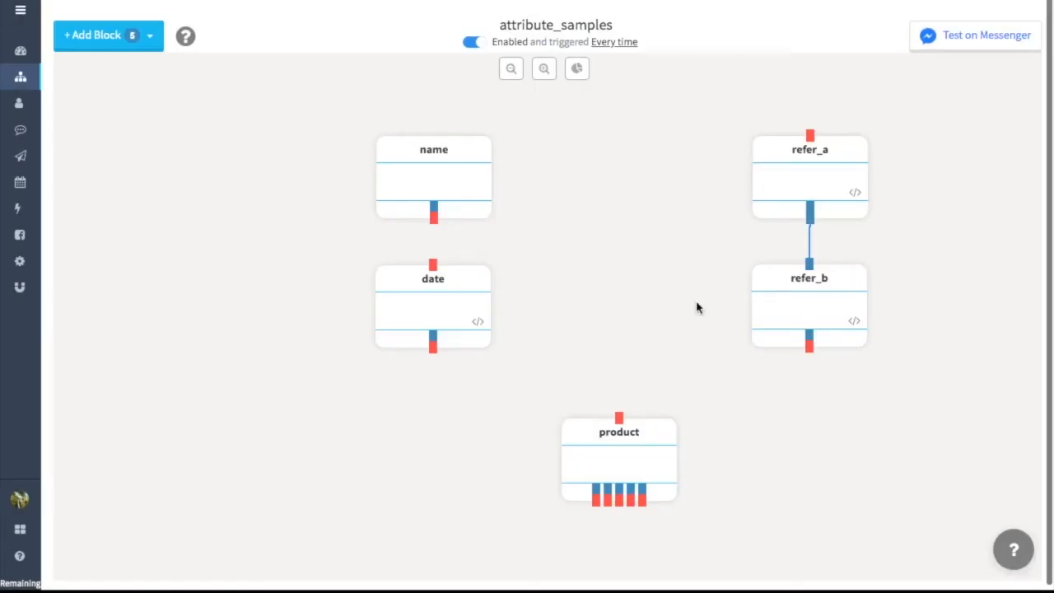
# Open the product block and look through its dress cards, ending at the Sapphire Dress card
pyautogui.click(632, 445)
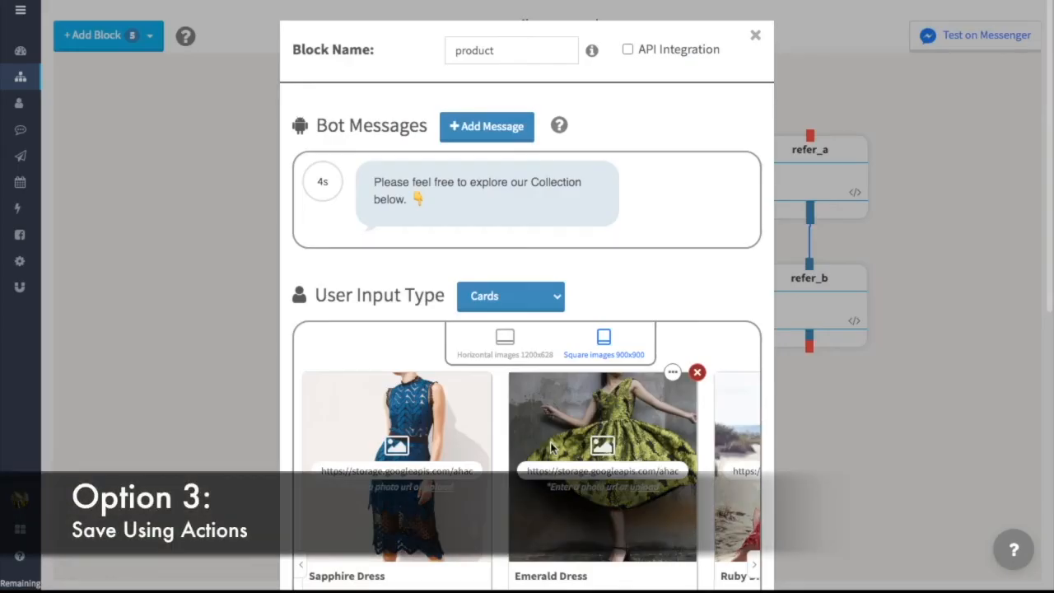
pyautogui.scroll(-2, 734, 270)
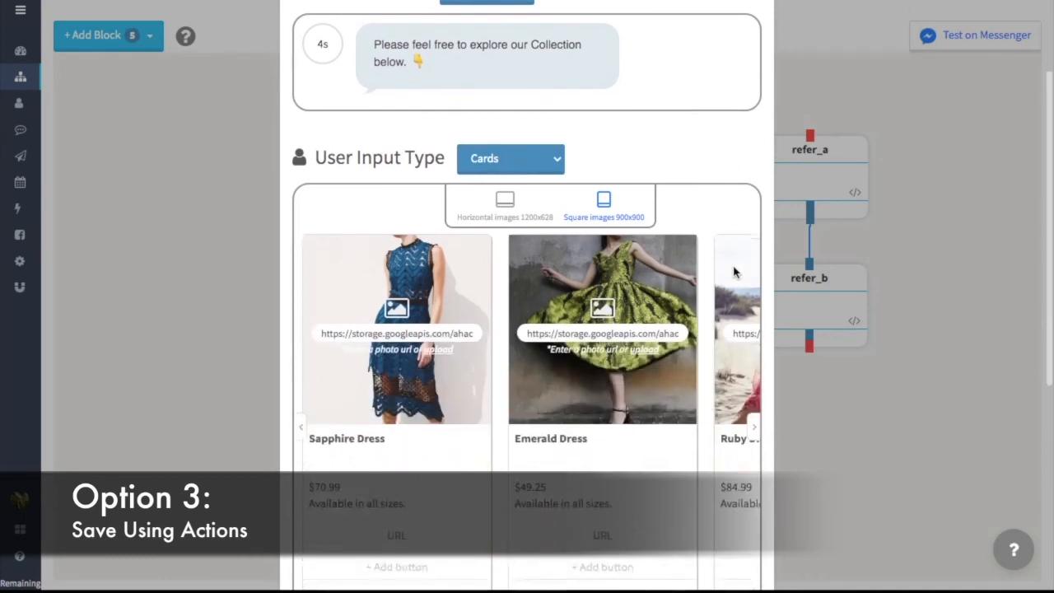
pyautogui.scroll(-2, 733, 270)
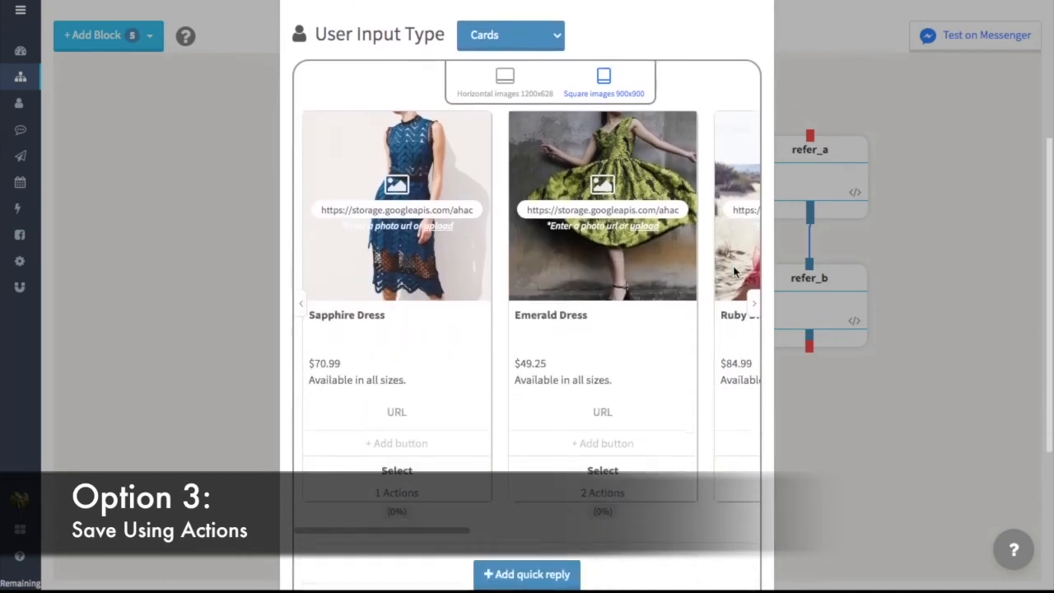
pyautogui.click(755, 311)
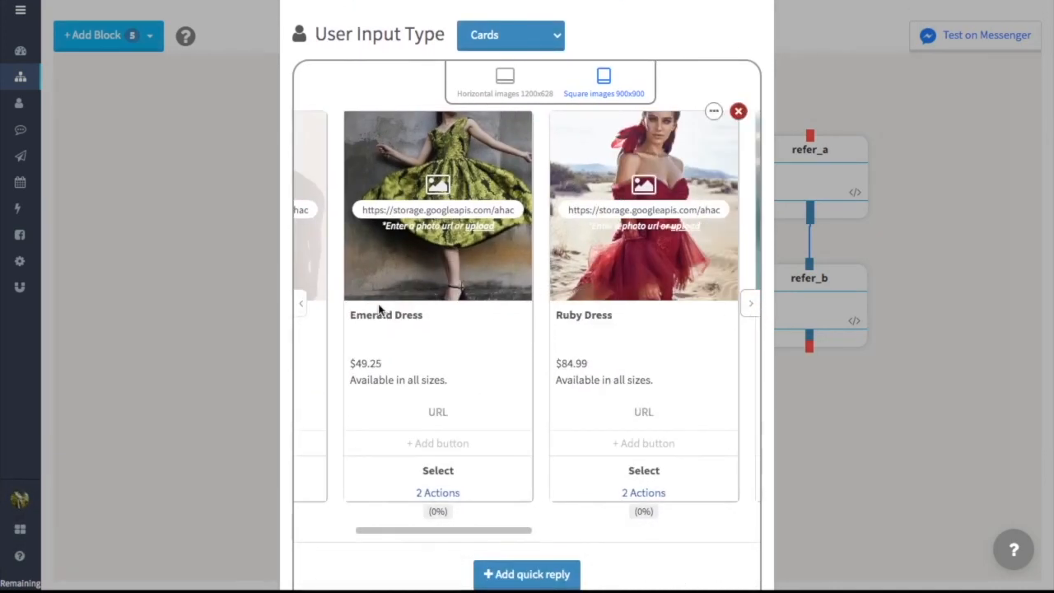
pyautogui.click(302, 304)
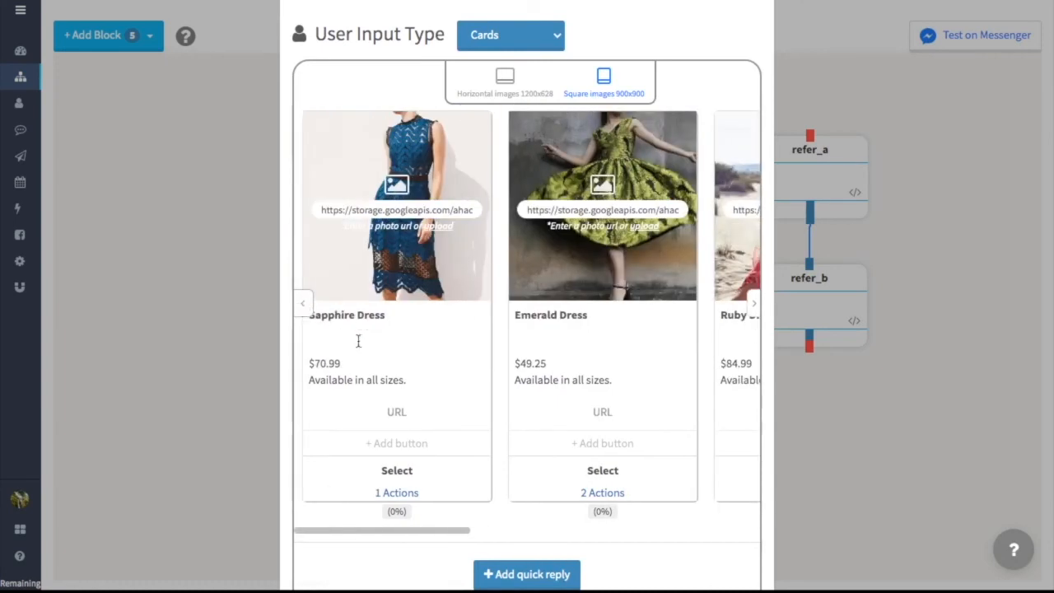
# Add a Set Attribute action to the Sapphire Dress card's Select button that sets ca_price to 70.99, and save the block
pyautogui.click(396, 494)
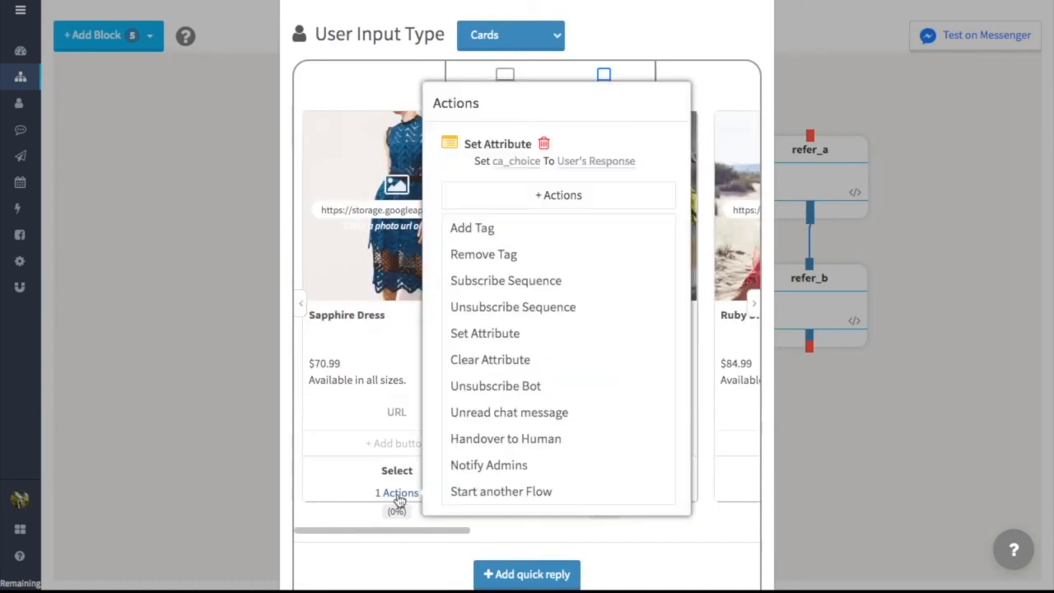
pyautogui.click(554, 346)
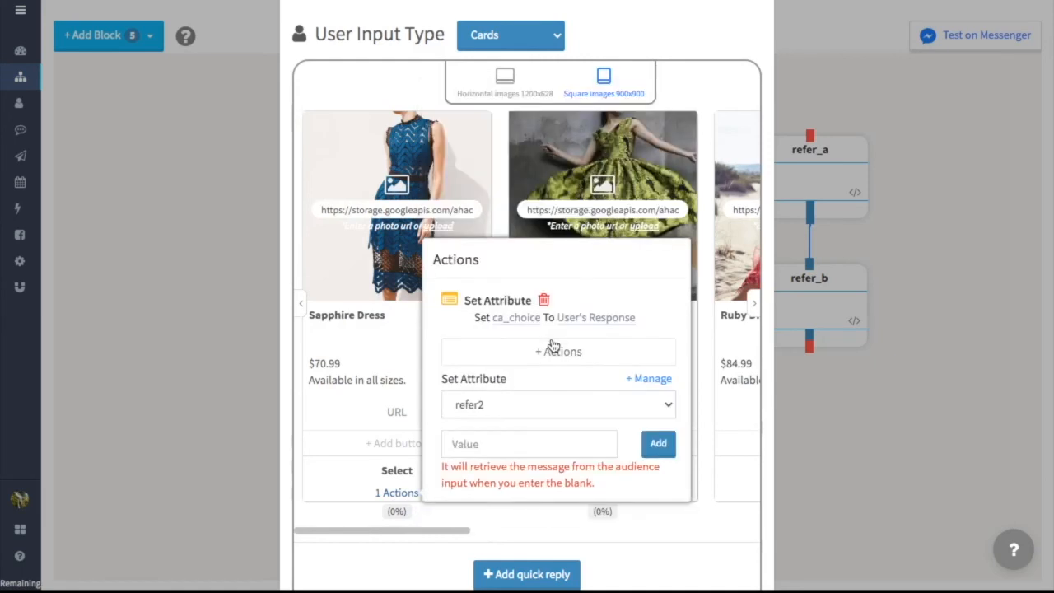
pyautogui.click(510, 409)
pyautogui.scroll(5, 529, 469)
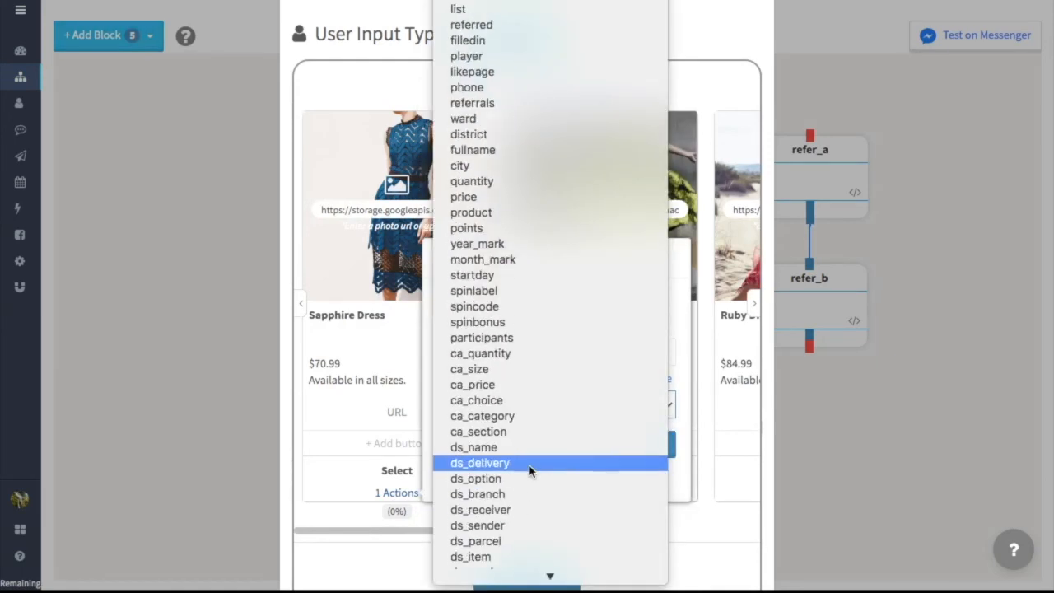
pyautogui.click(539, 384)
pyautogui.click(484, 443)
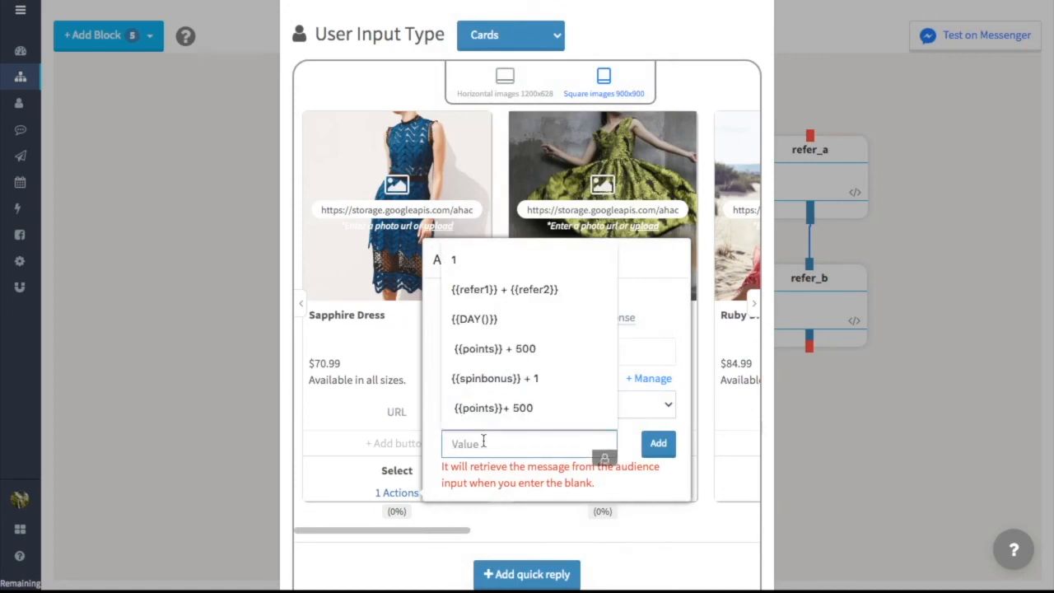
pyautogui.write('70.99')
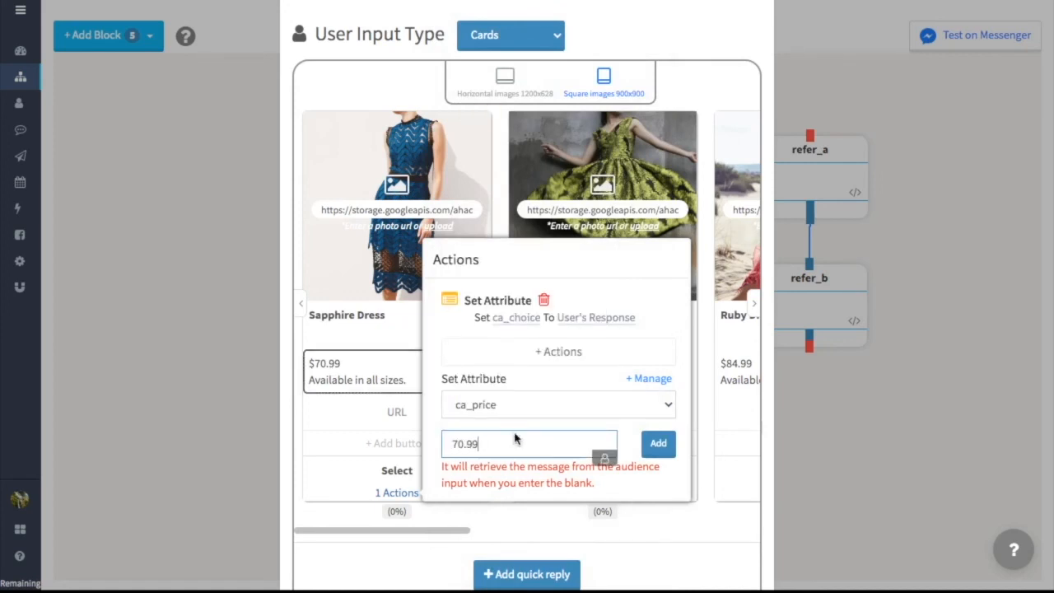
pyautogui.click(652, 443)
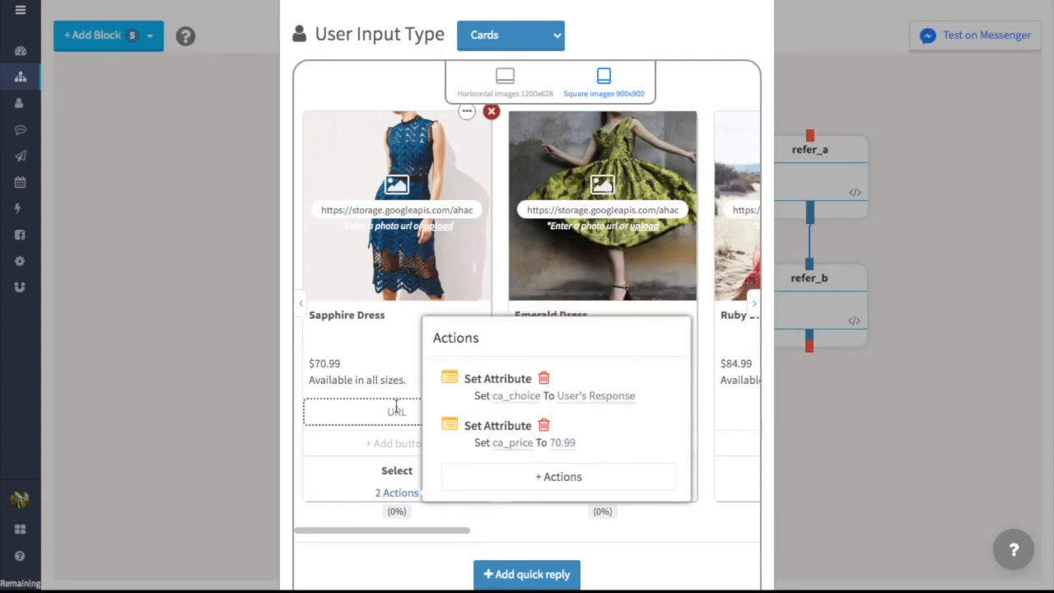
pyautogui.scroll(-3, 610, 494)
pyautogui.click(559, 537)
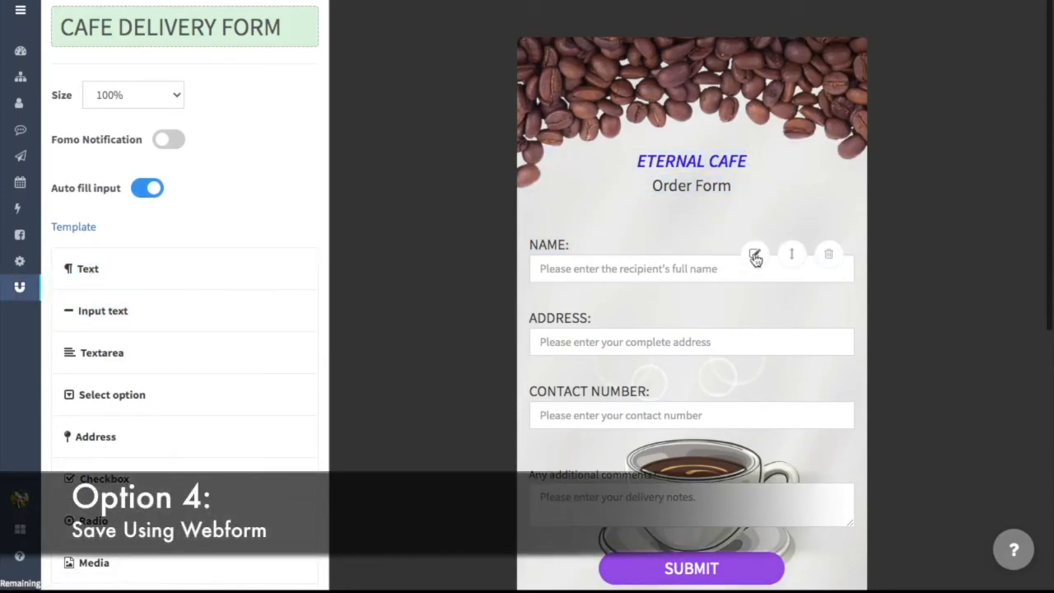
# Open the settings of the NAME input in the CAFE DELIVERY FORM and review the attributes available under Save Custom field
pyautogui.click(755, 257)
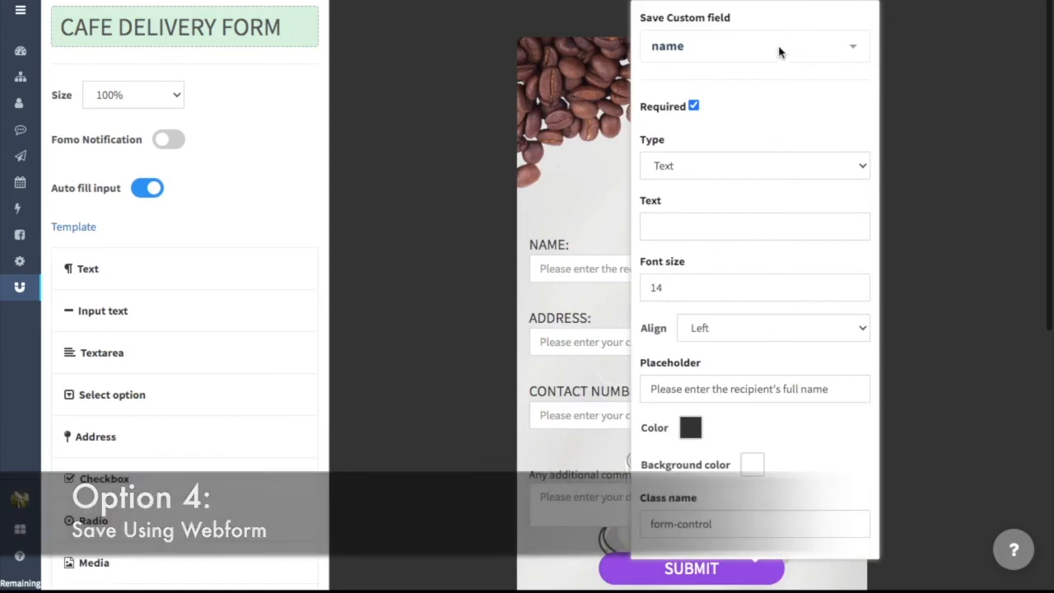
pyautogui.click(778, 48)
pyautogui.scroll(-6, 794, 242)
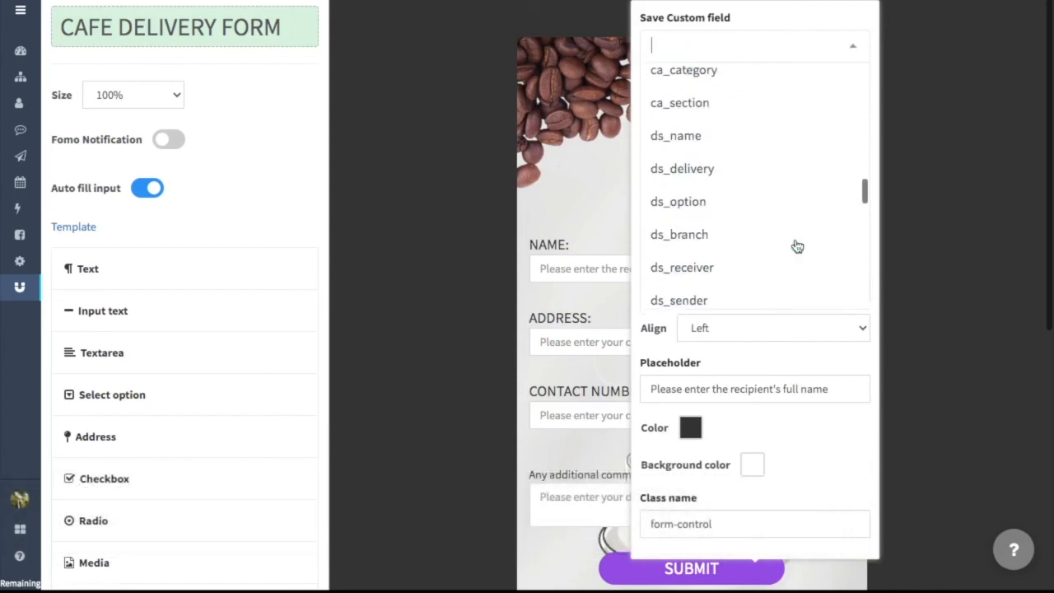
pyautogui.scroll(9, 797, 245)
pyautogui.scroll(3, 797, 246)
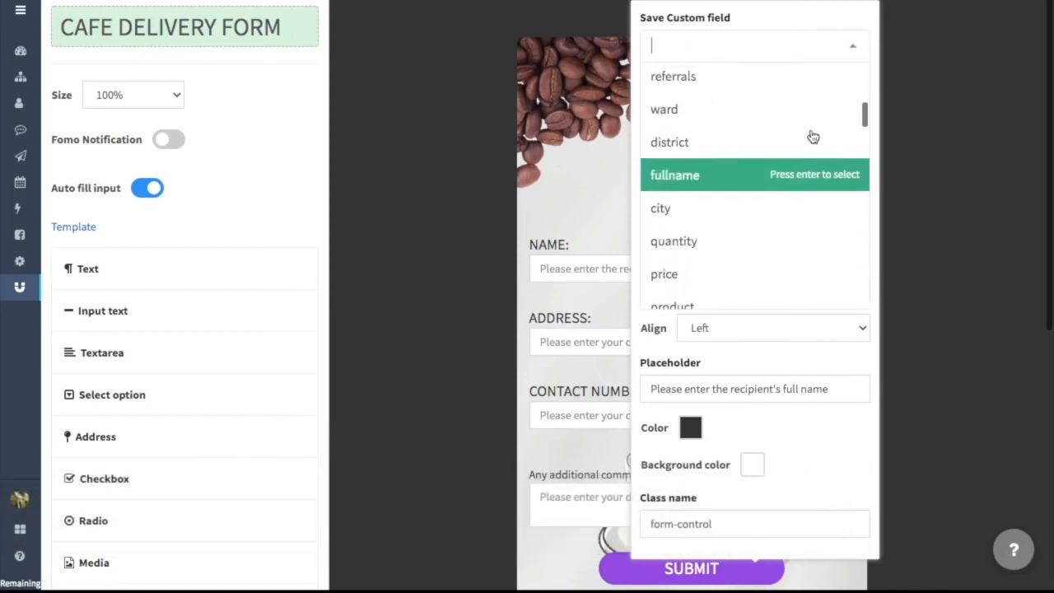
pyautogui.click(815, 27)
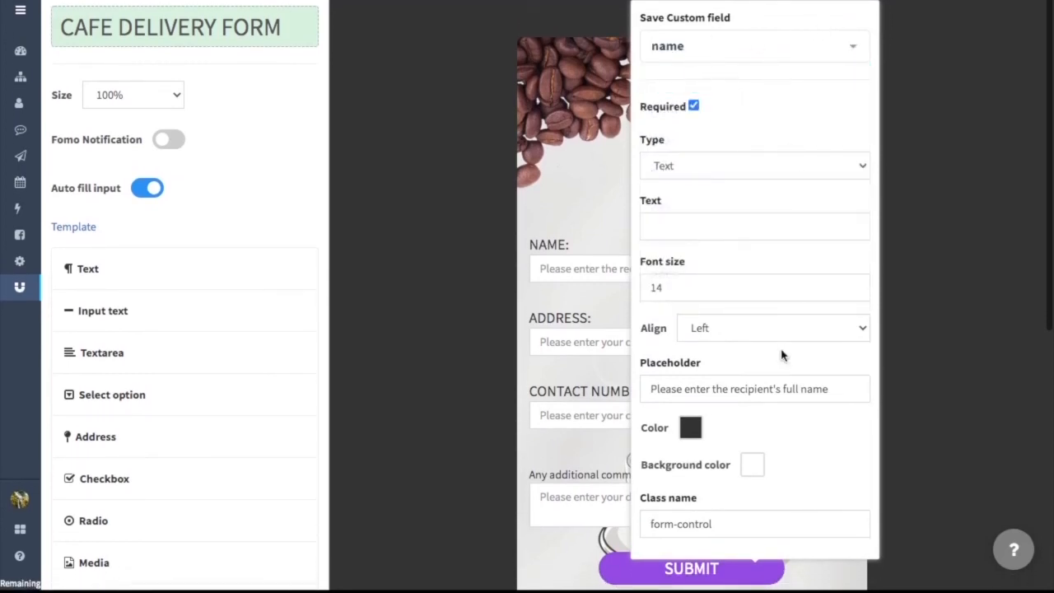